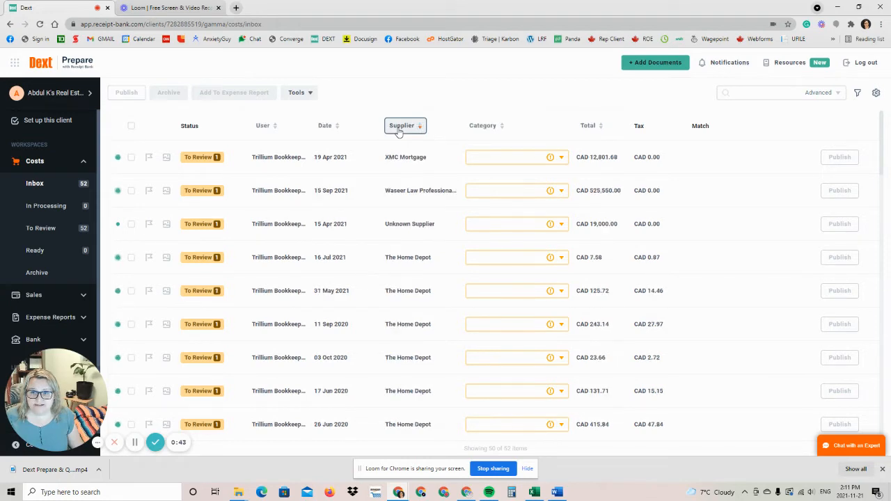
Step: Sort the costs inbox by supplier in ascending order and open the CAD 27.10 Home Hardware receipt dated 30 Jul 2020
click(399, 132)
click(399, 132)
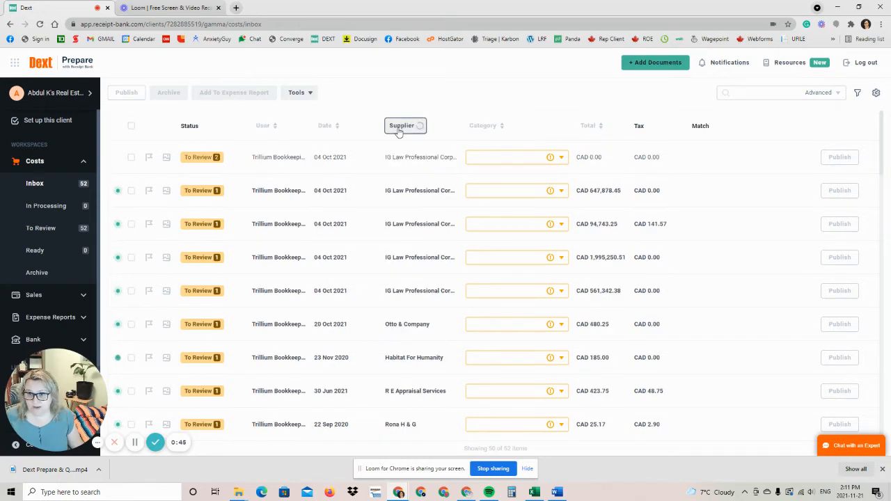
scroll(429, 161, down, 10)
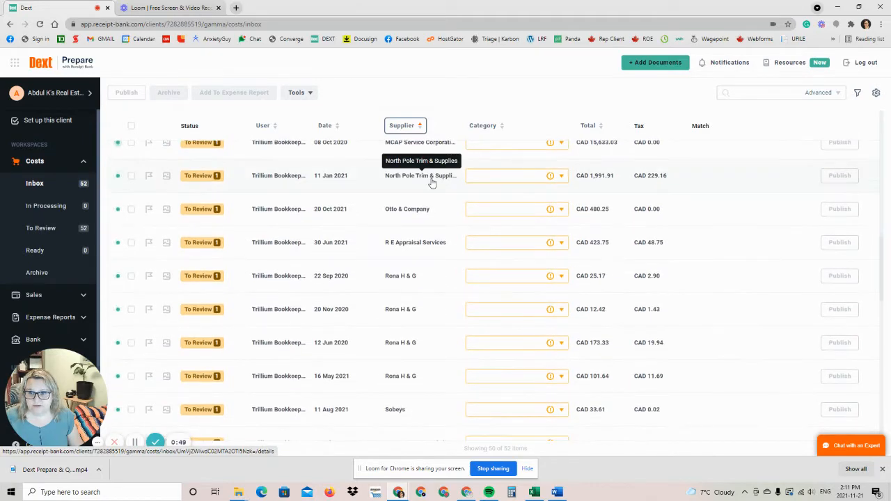
scroll(432, 182, up, 4)
scroll(449, 318, up, 1)
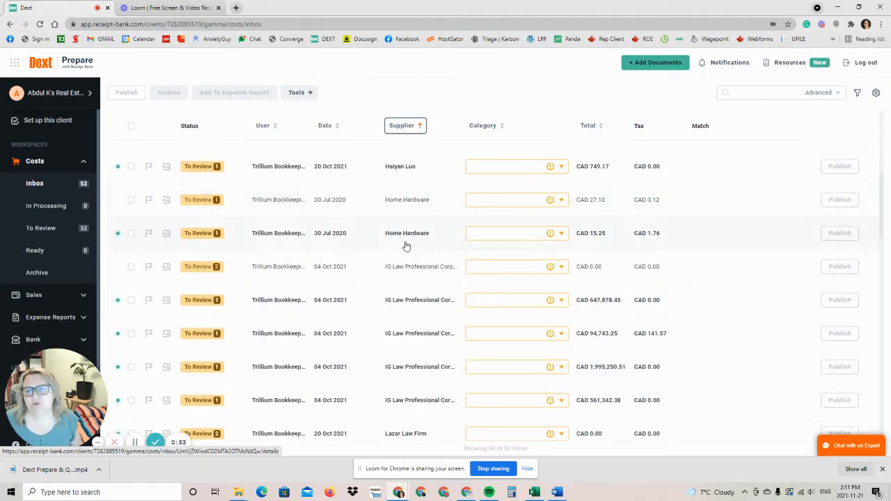
click(398, 202)
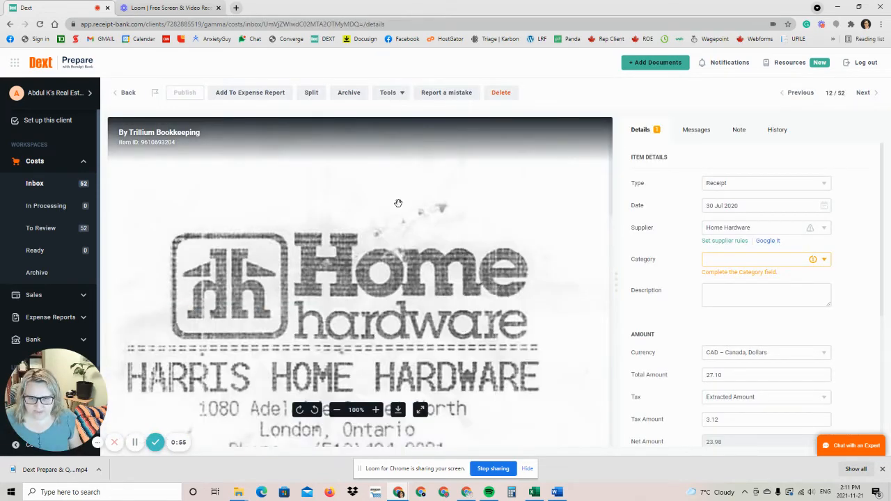
scroll(435, 272, down, 3)
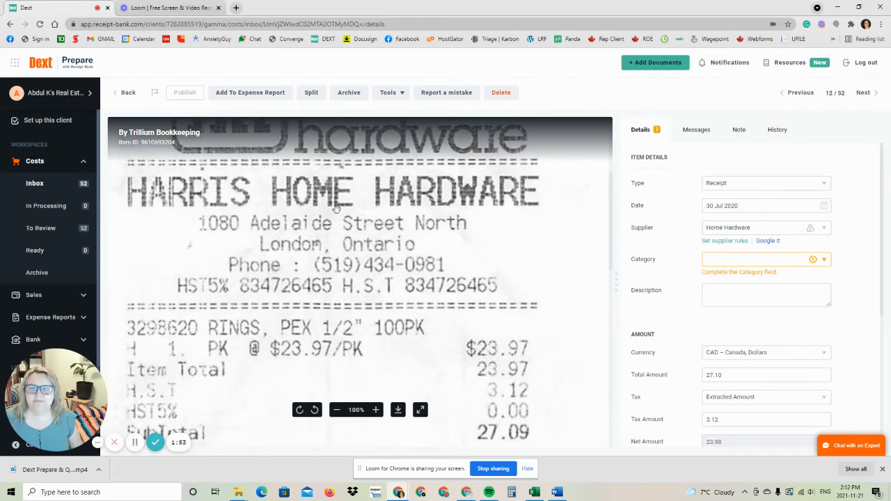
Step: Switch to QuickBooks Online, dismiss the blank supplier form, and search the chart of accounts for "repair" to find the general Repairs and Maintenance account
click(465, 494)
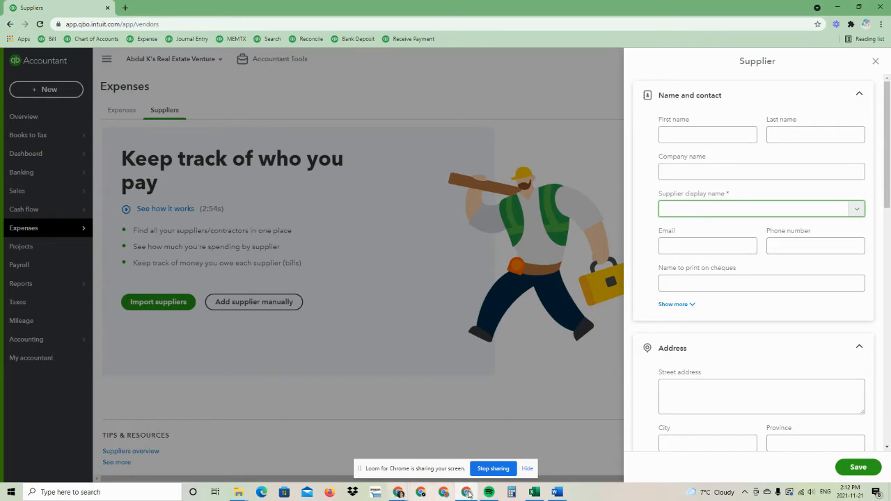
mouse_move(469, 495)
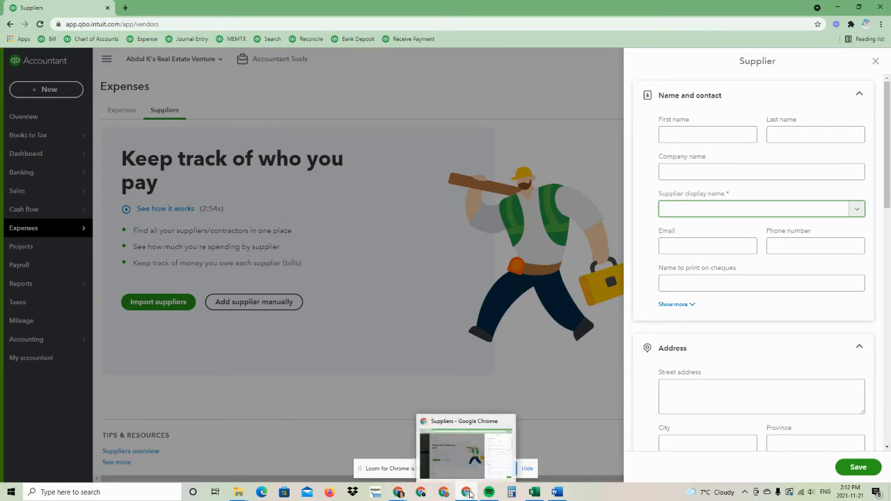
click(876, 61)
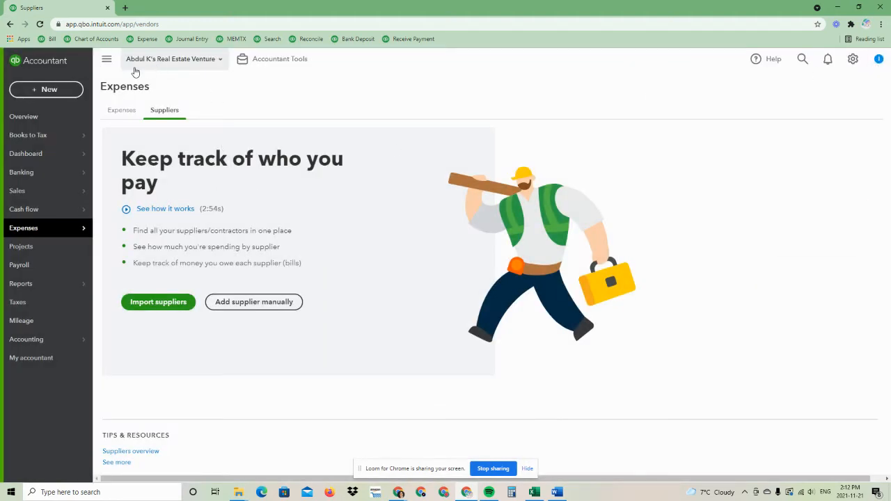
click(92, 40)
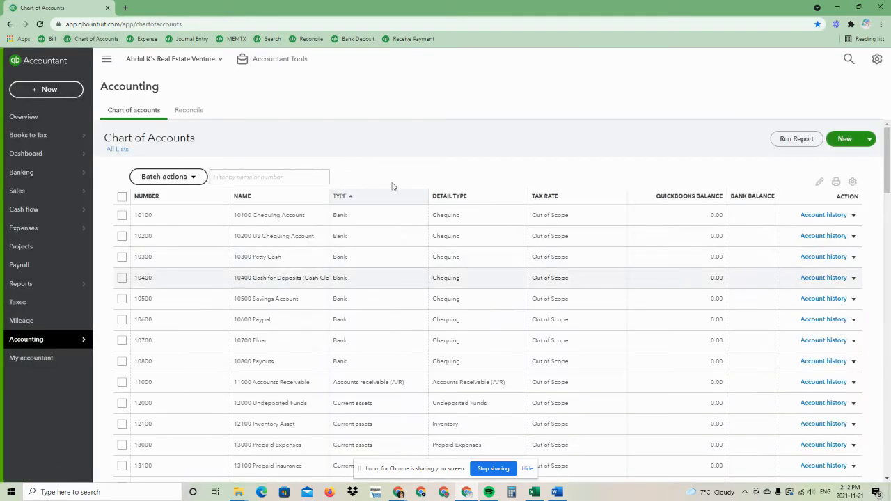
key(ctrl+f)
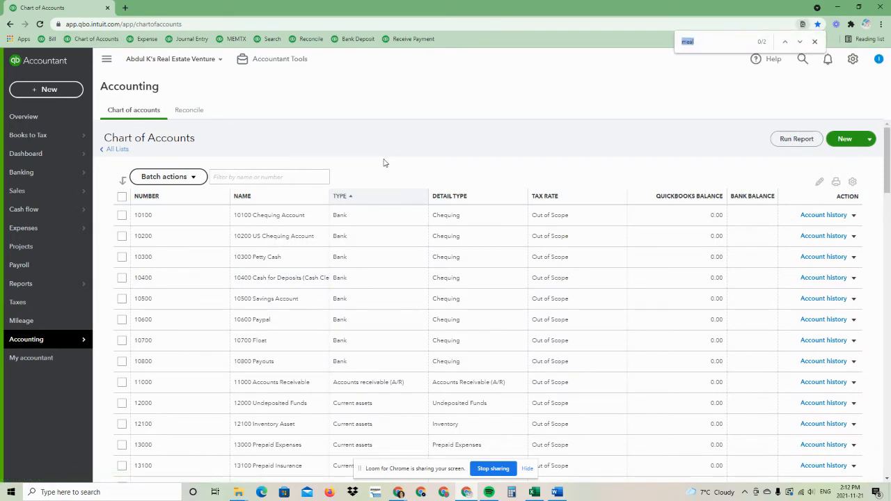
text(rep)
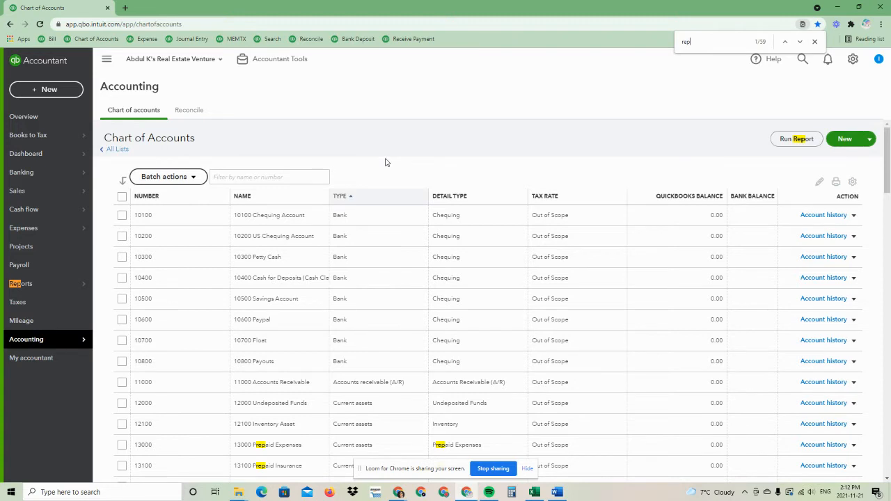
text(air)
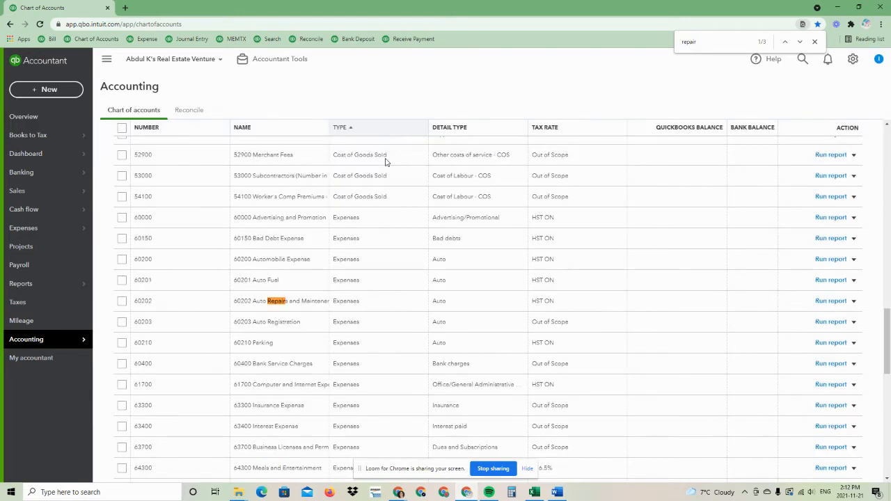
key(Return)
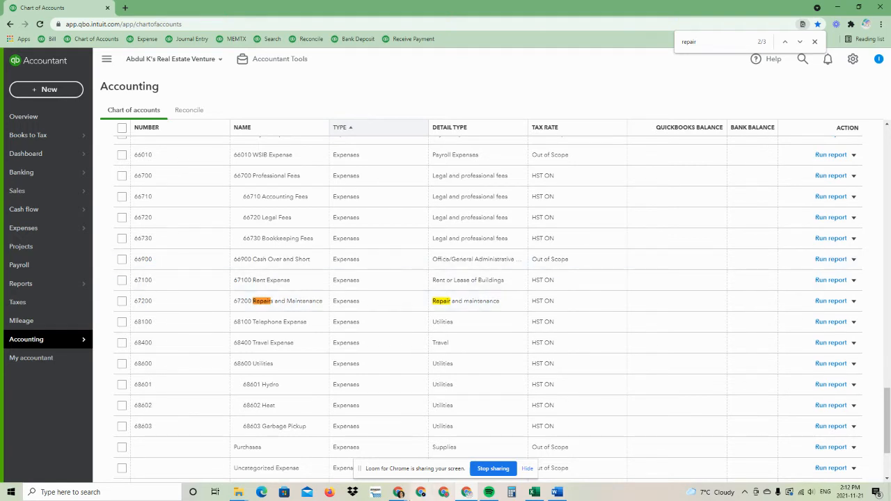
Step: Return to the receipt in Dext and add "Home Hardware (67200)" as its new supplier
mouse_move(398, 493)
click(341, 425)
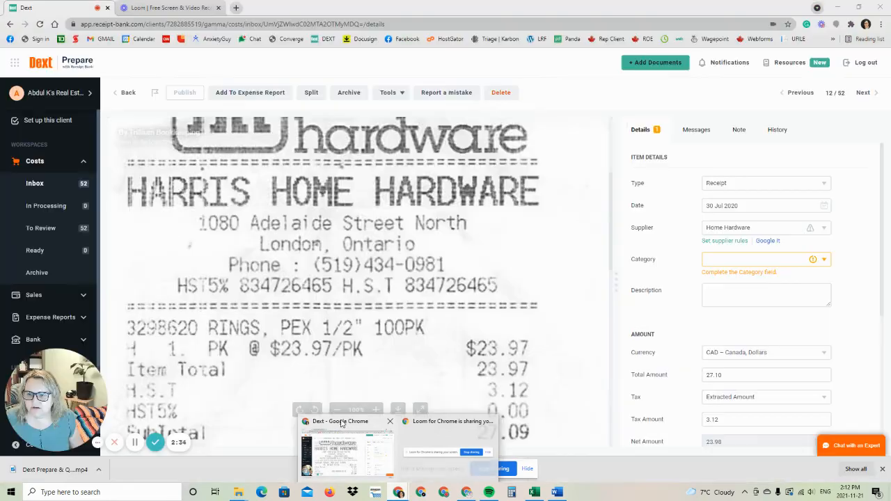
click(770, 234)
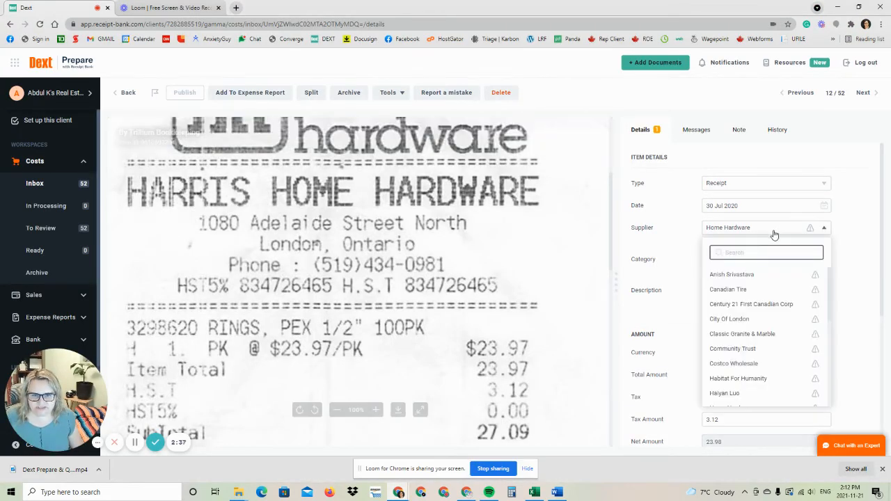
click(774, 233)
click(751, 233)
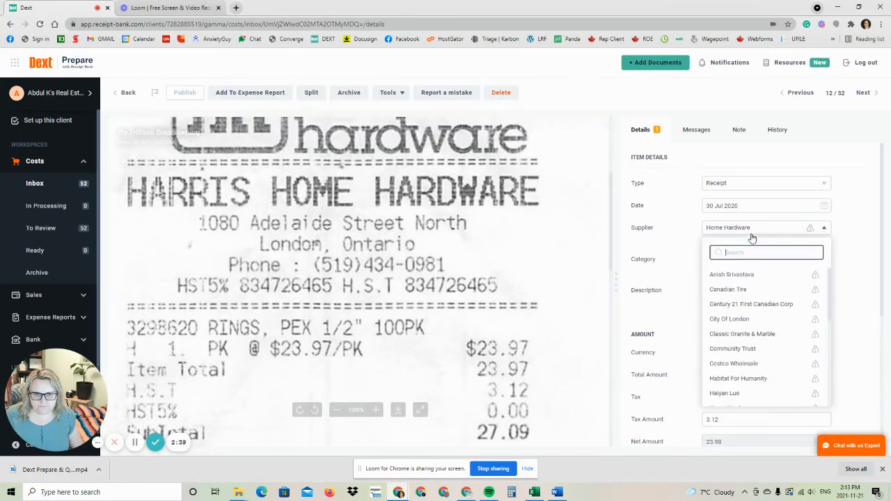
click(752, 230)
click(751, 231)
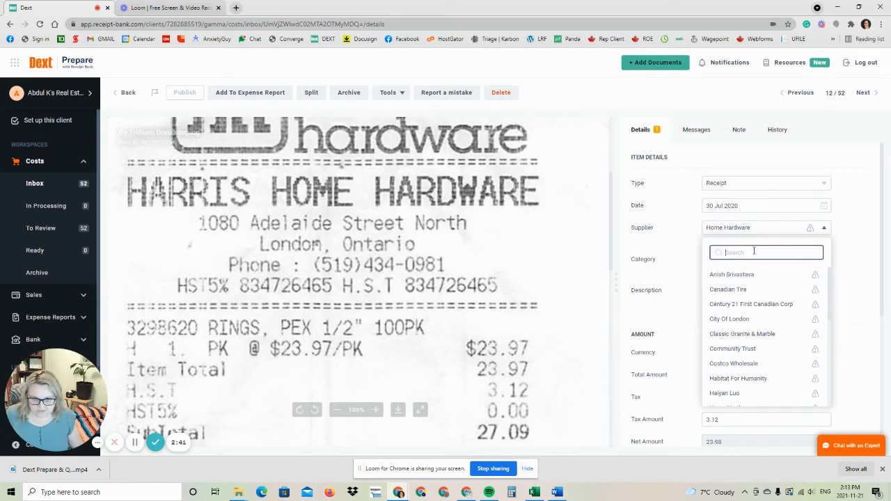
text(Home Hard)
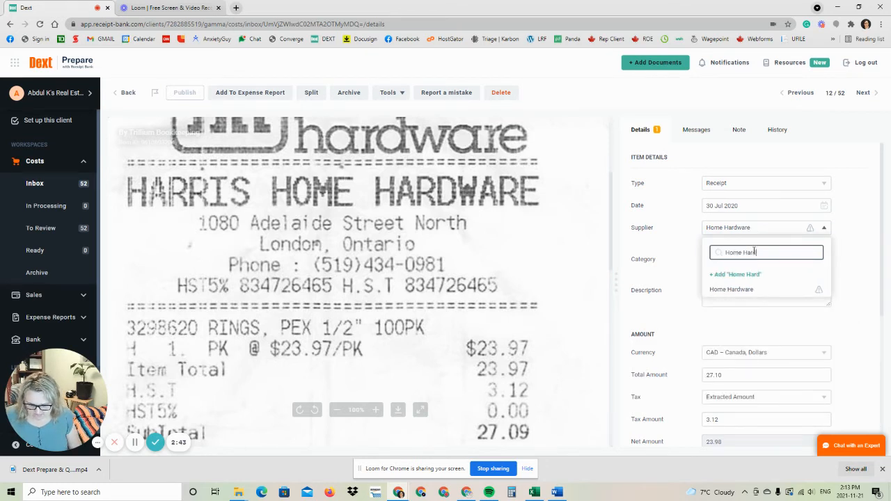
text(ware (67200)
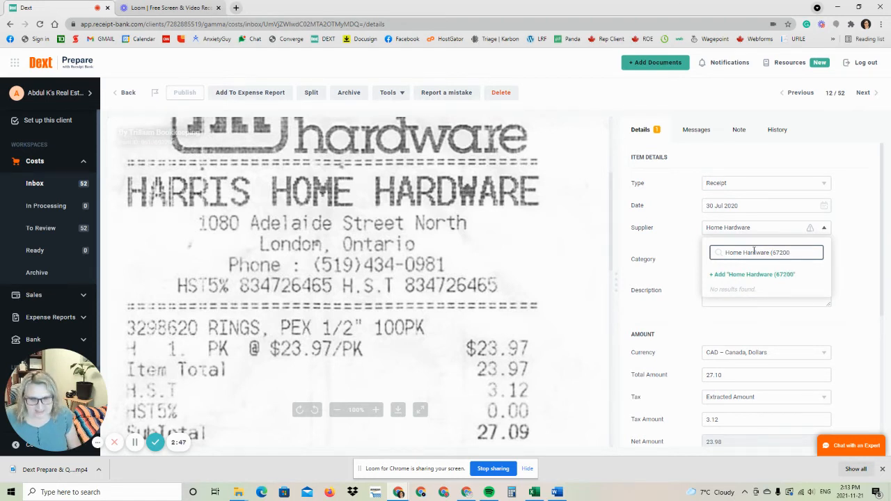
text())
click(749, 274)
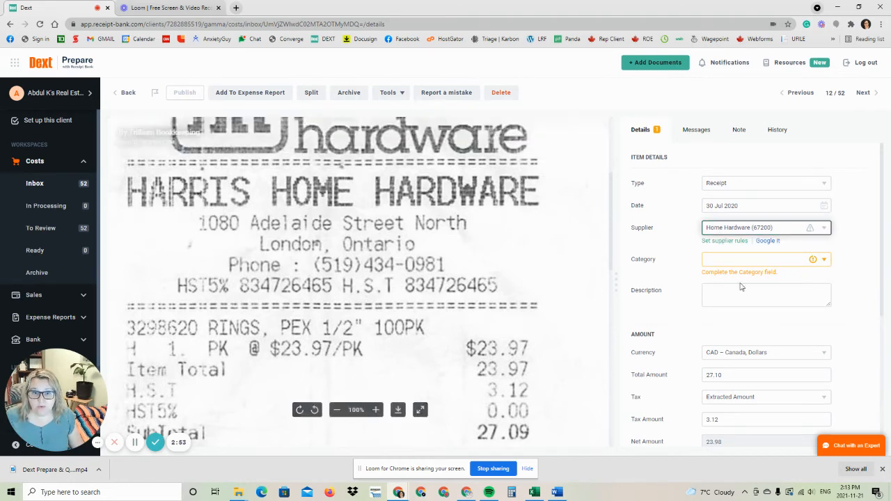
Step: Set the receipt's category to 67200 - Repairs and Maintenance and look over its amount and payment details
click(756, 261)
text(67200)
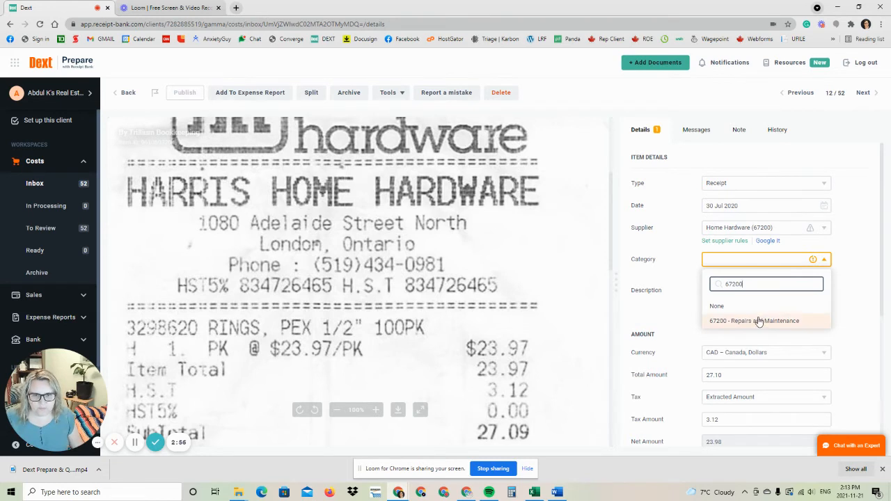
click(759, 321)
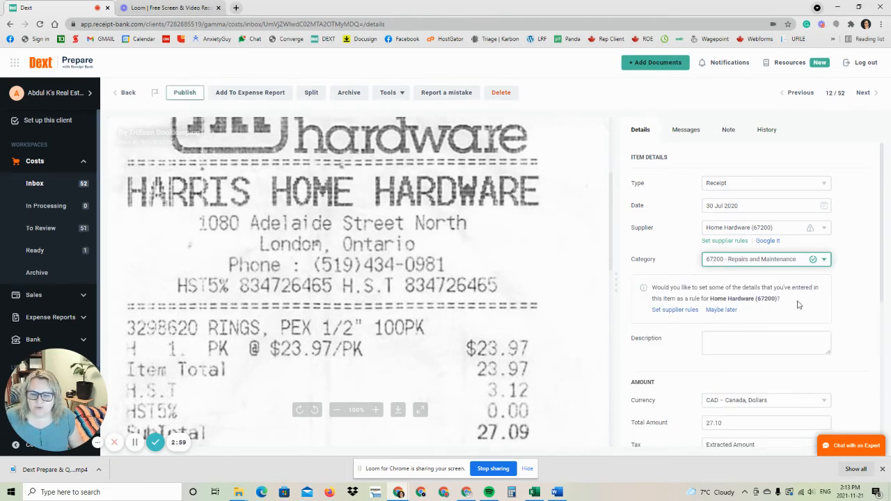
scroll(820, 321, down, 2)
scroll(815, 340, down, 2)
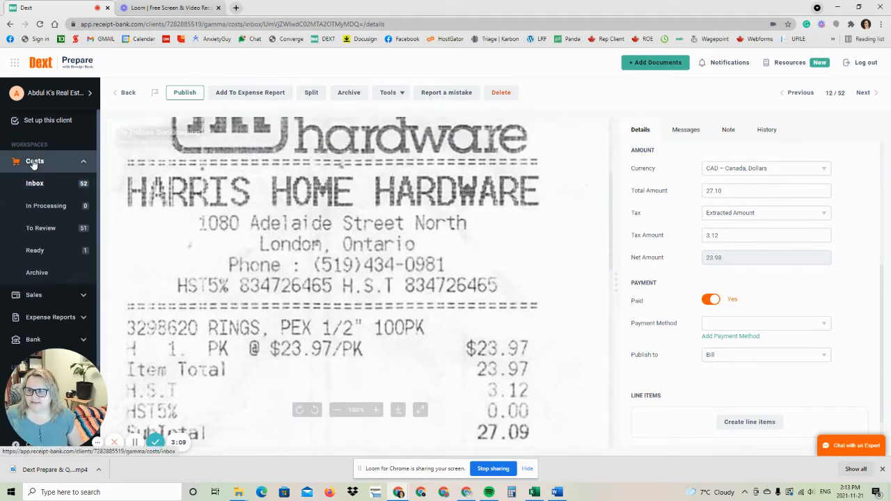
Step: Filter the supplier list by the name "home" and take a look at the rules page of Home Hardware (67200)
scroll(33, 181, down, 2)
click(39, 309)
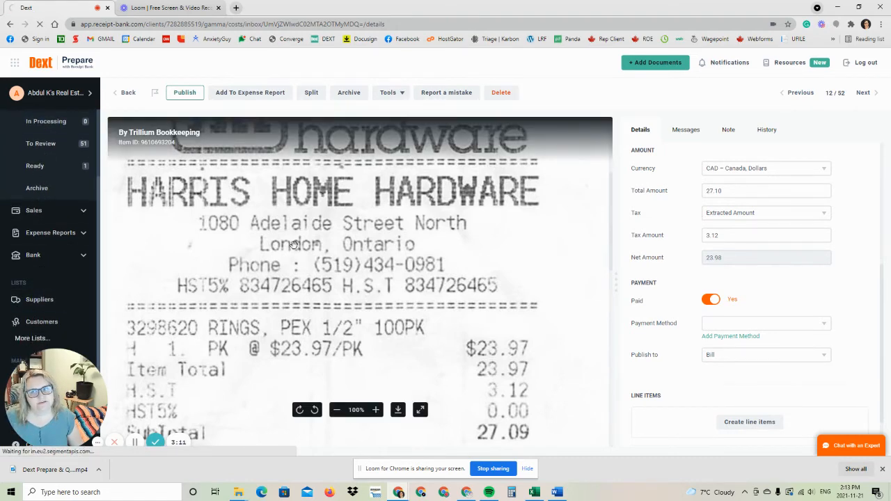
click(776, 92)
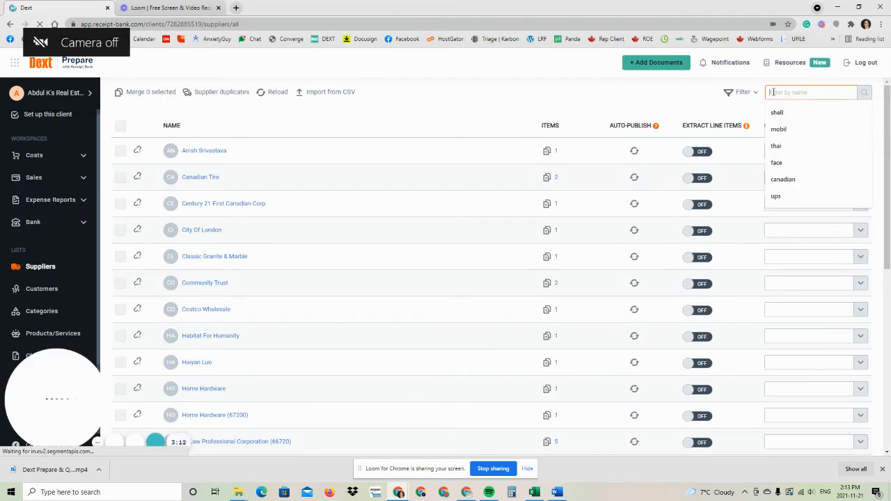
text(home)
click(778, 115)
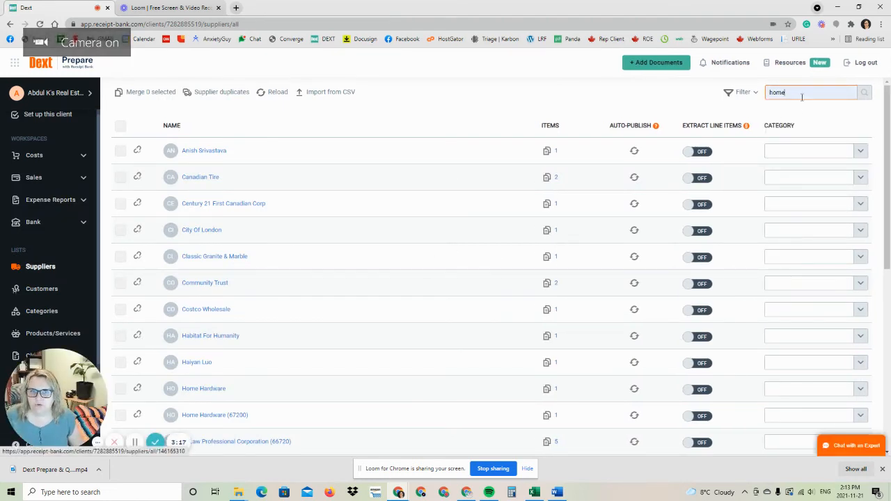
click(863, 99)
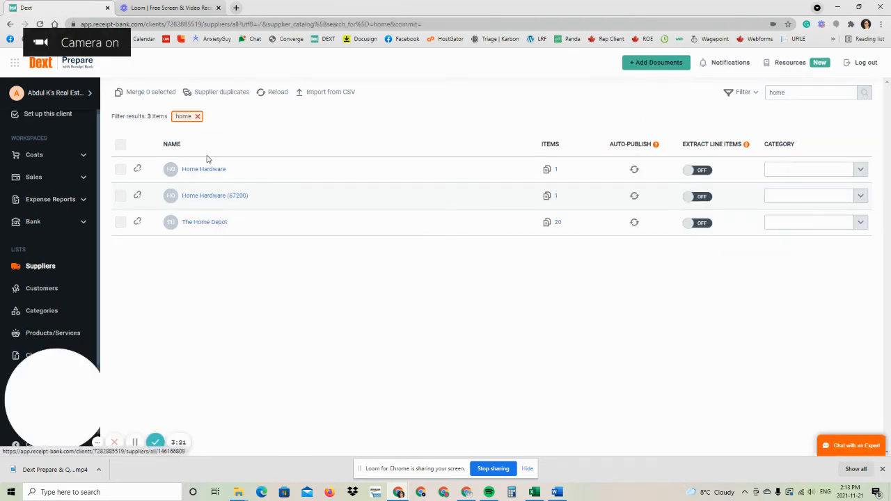
click(199, 197)
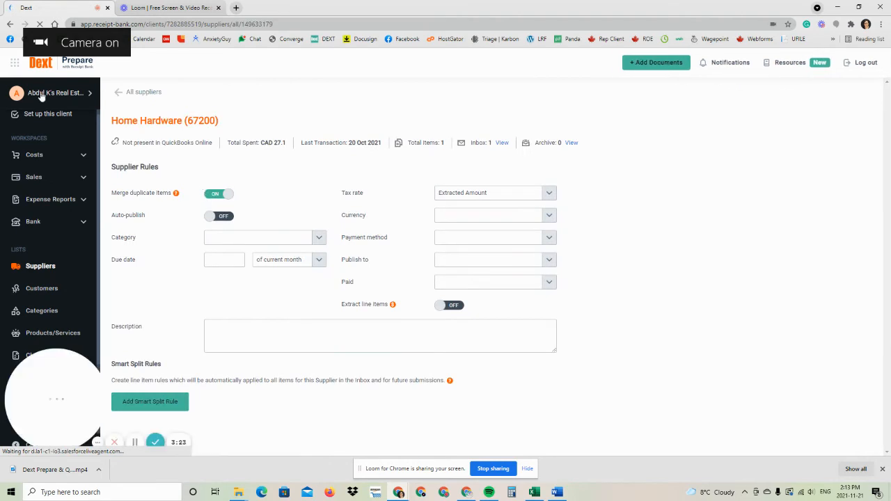
click(10, 24)
Step: Merge the suppliers Home Hardware and Home Hardware (67200), keeping Home Hardware (67200)
click(119, 169)
click(119, 196)
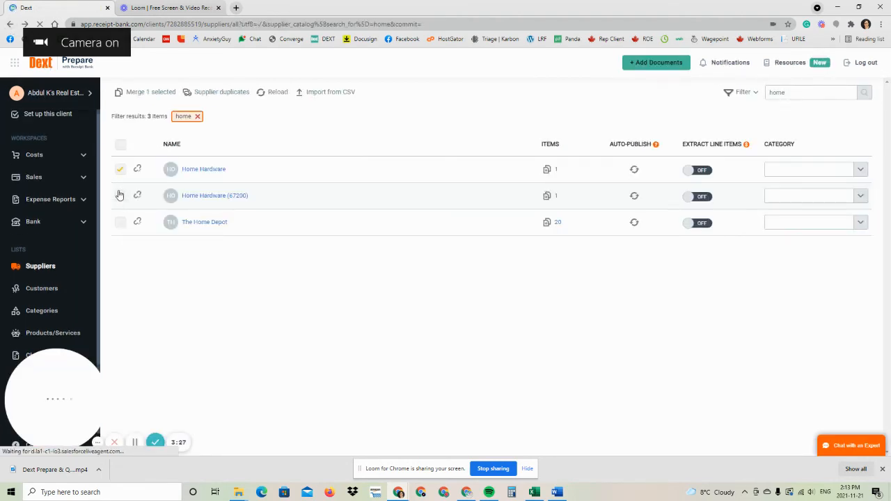
click(148, 92)
click(328, 137)
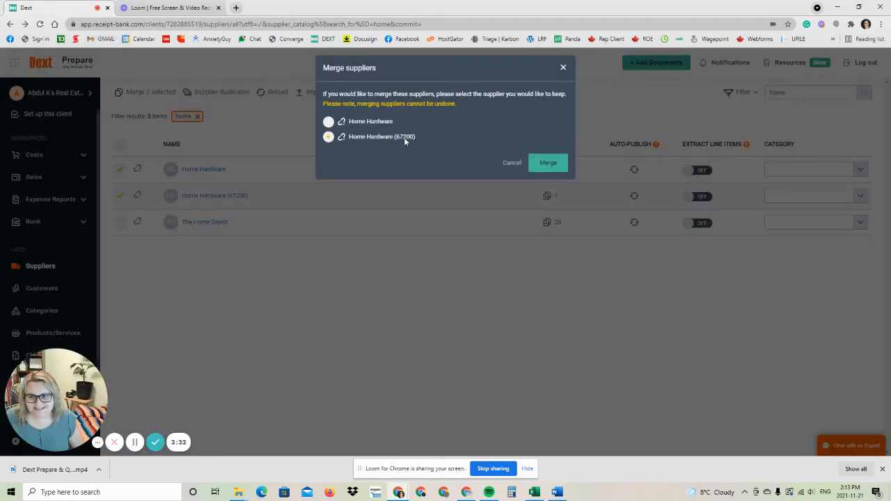
click(547, 163)
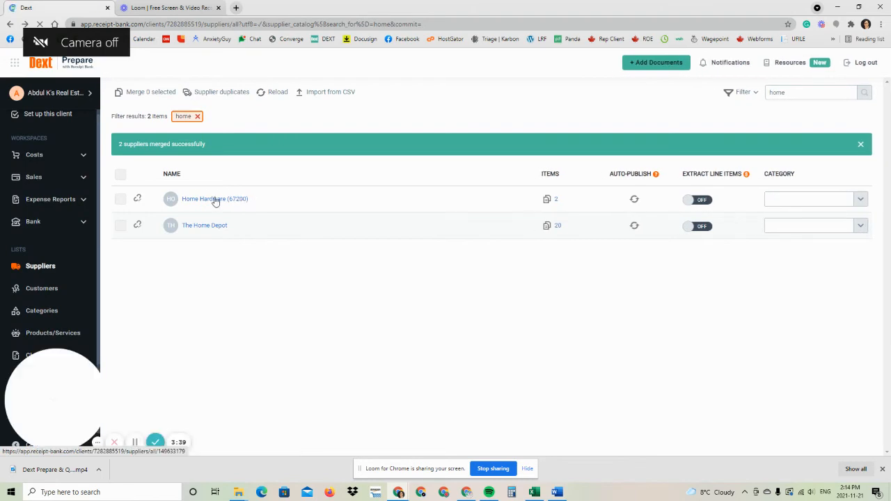
Step: Return to the costs inbox, sort it by supplier in ascending order, and check the supplier name on the Home Hardware receipts
click(36, 160)
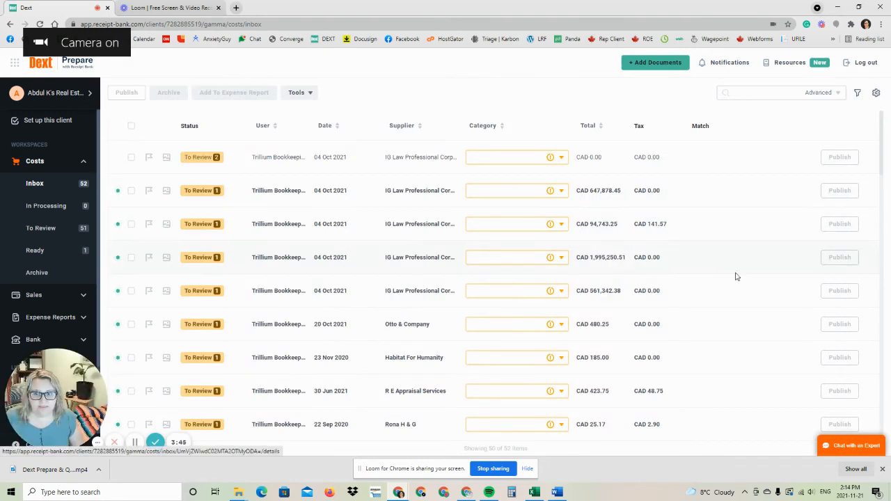
scroll(427, 293, down, 1)
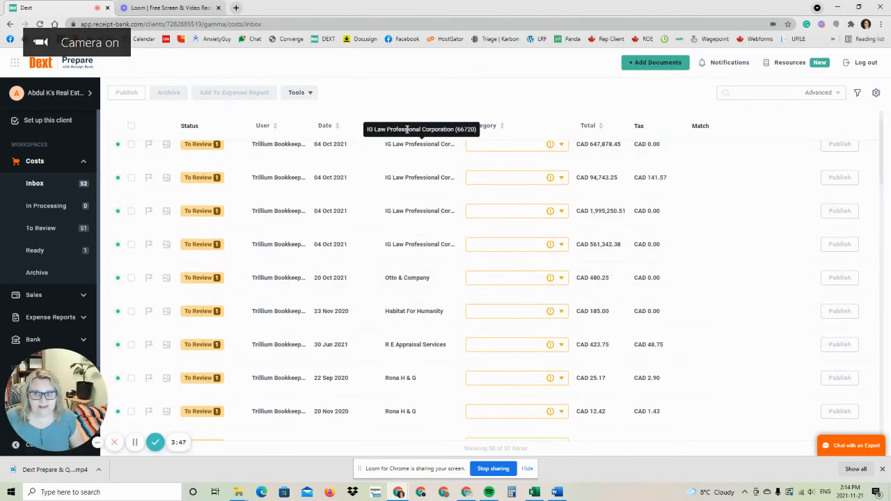
click(406, 129)
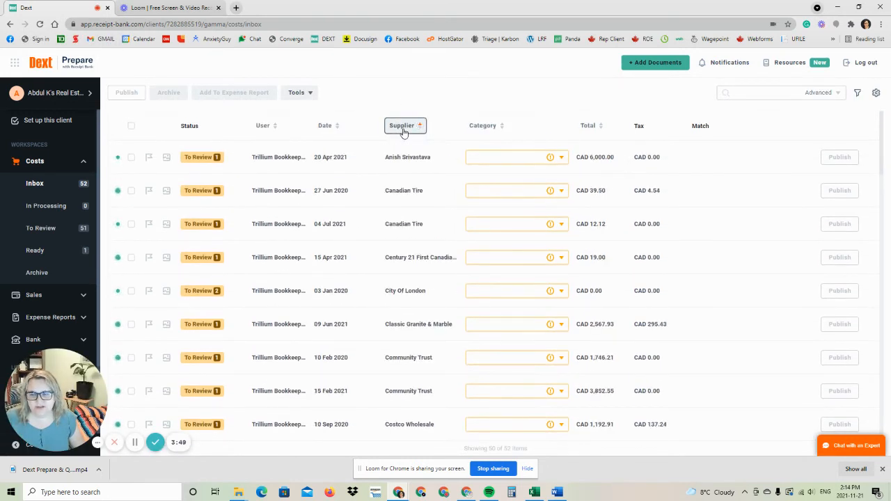
scroll(434, 322, down, 3)
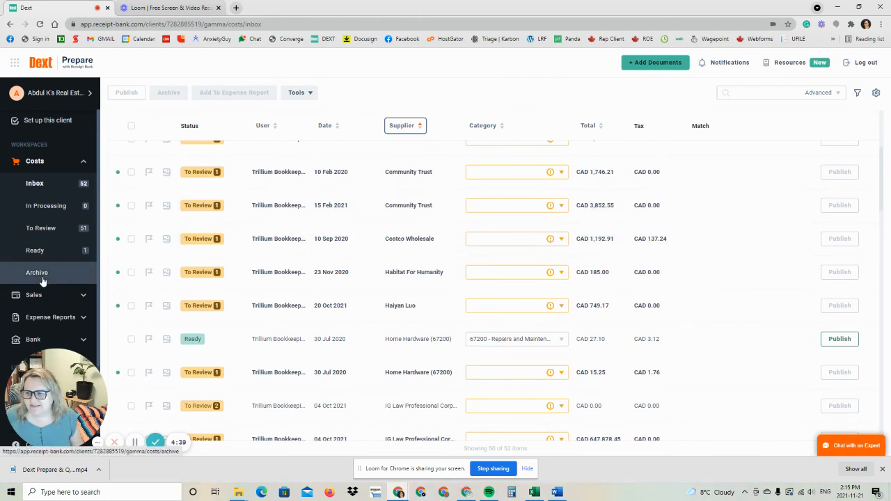
scroll(42, 278, down, 1)
scroll(55, 317, up, 1)
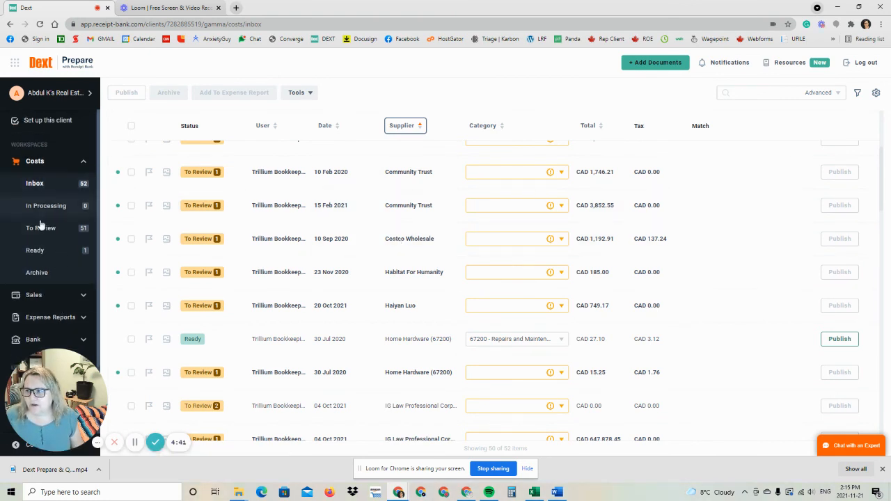
Step: Open the full supplier list and review all its entries for names without an account number
scroll(56, 313, down, 2)
click(38, 307)
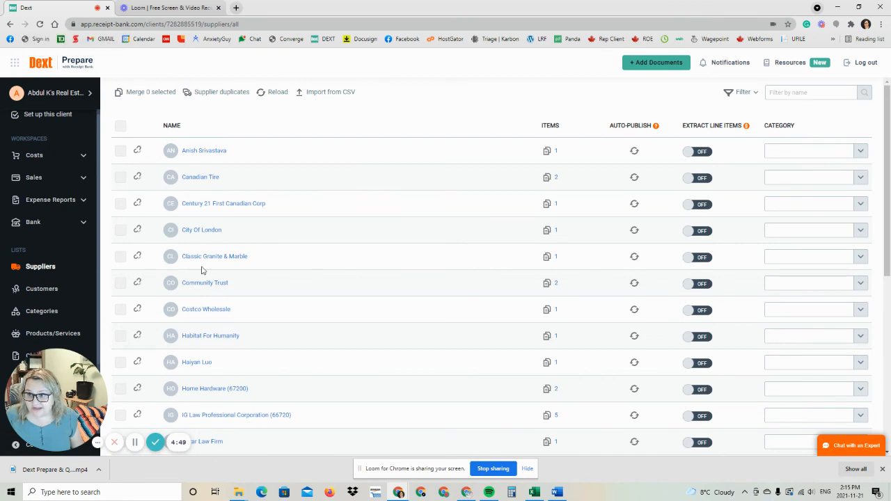
scroll(202, 270, down, 4)
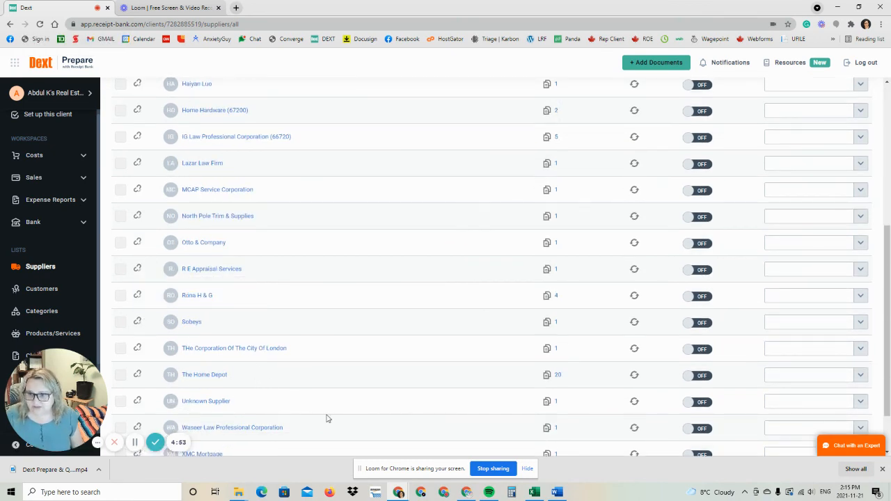
scroll(282, 406, down, 1)
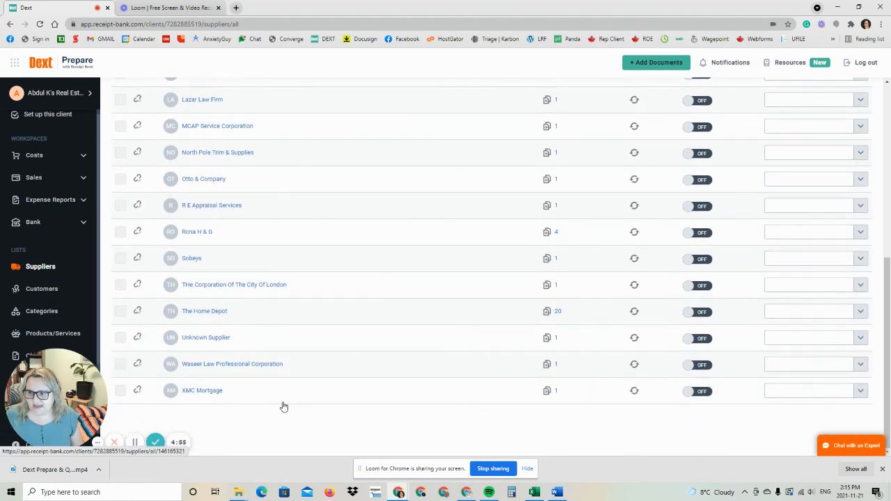
scroll(283, 406, up, 4)
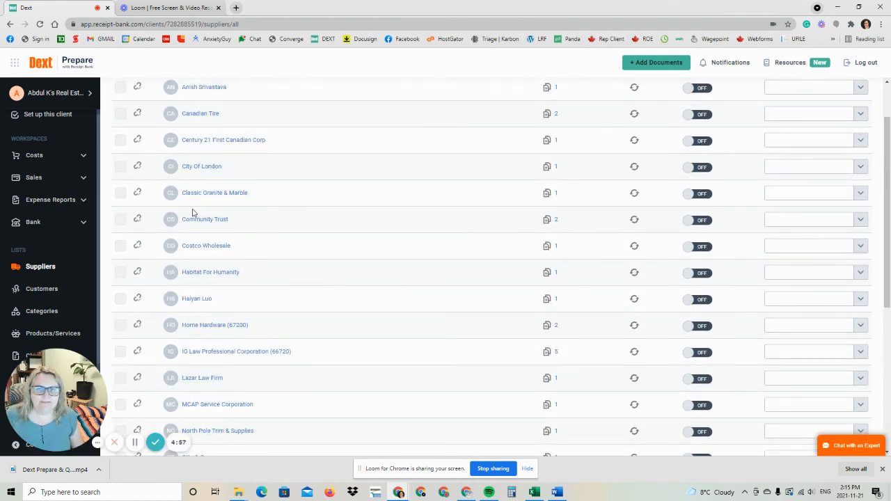